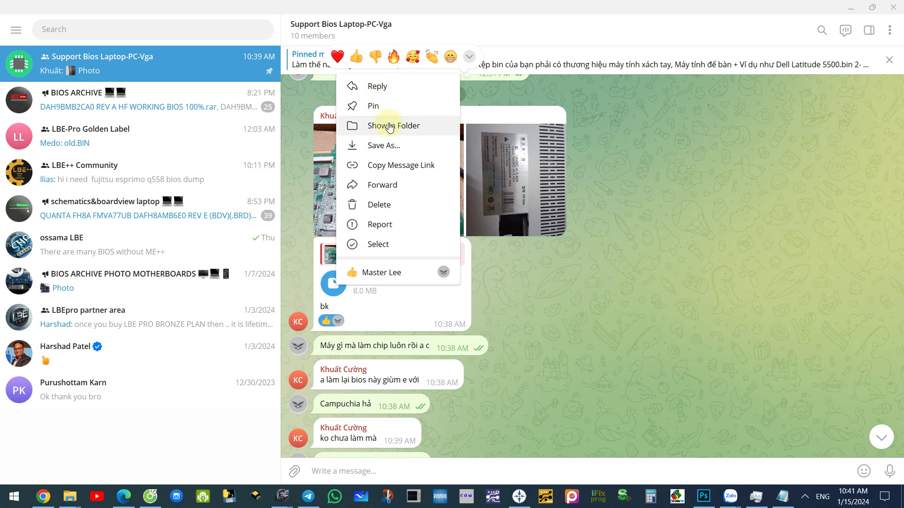
# Step: Show the chat attachment bk S52_MB_VERA.BIN in its folder and bring up the ME Utility window beside it
pyautogui.click(389, 125)
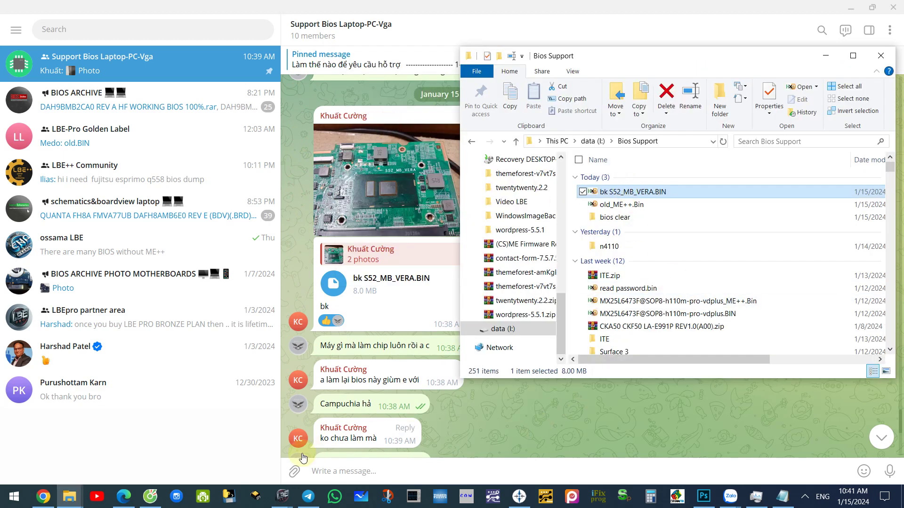
pyautogui.moveTo(283, 498)
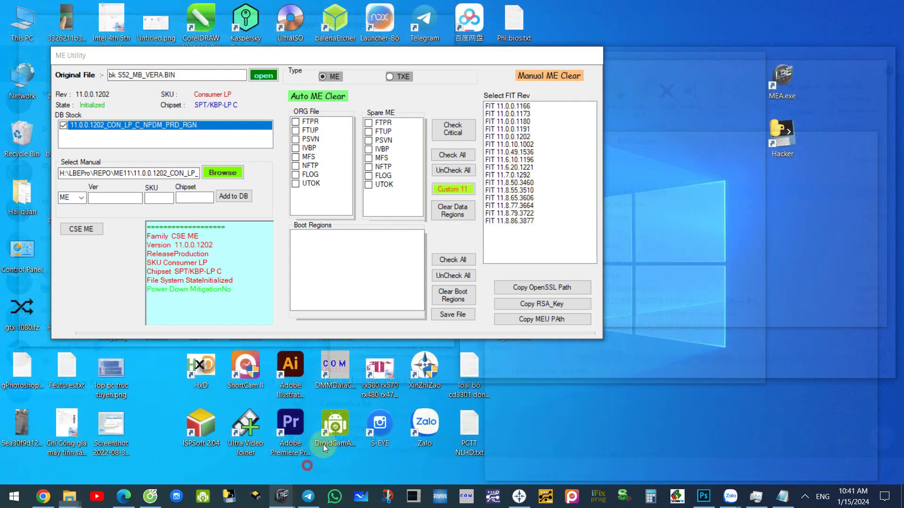
pyautogui.click(309, 468)
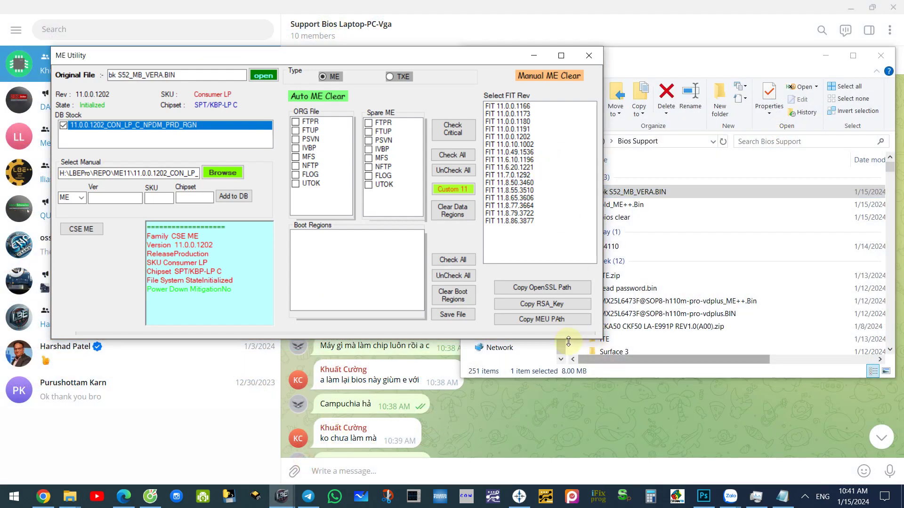
pyautogui.moveTo(428, 57); pyautogui.dragTo(375, 58)
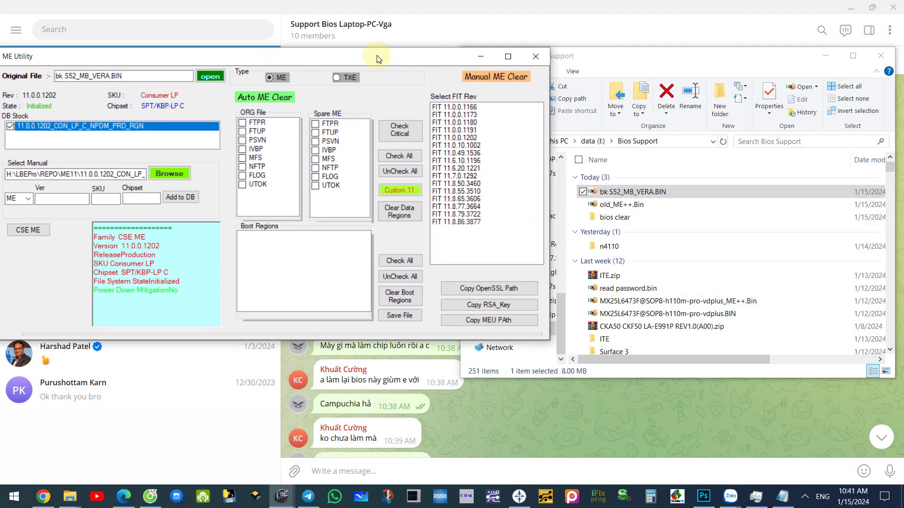
# Step: Replace the text in Cau hinh.txt with a Vietnamese greeting and notes on cleaning an unusual laptop's BIOS with specialised software
pyautogui.click(782, 497)
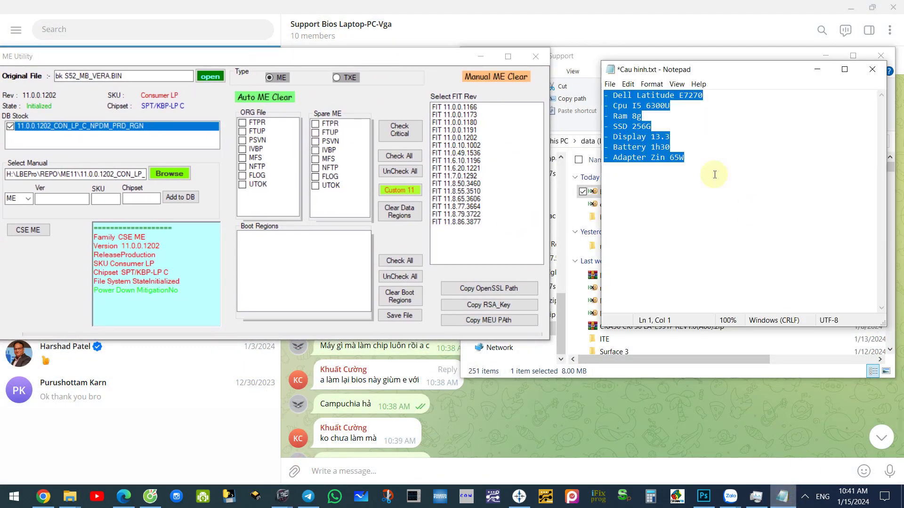
pyautogui.press('Delete')
pyautogui.write('CH')
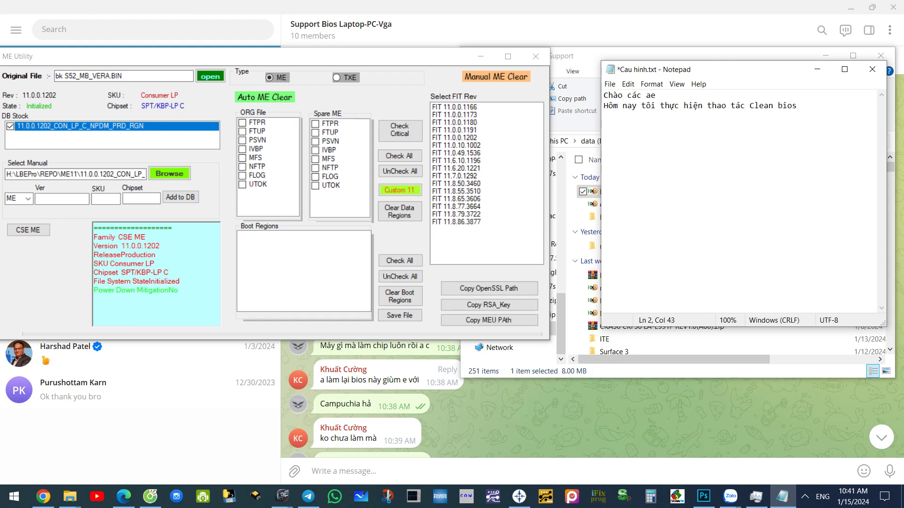
pyautogui.write('dòng laptoip')
pyautogui.write('p')
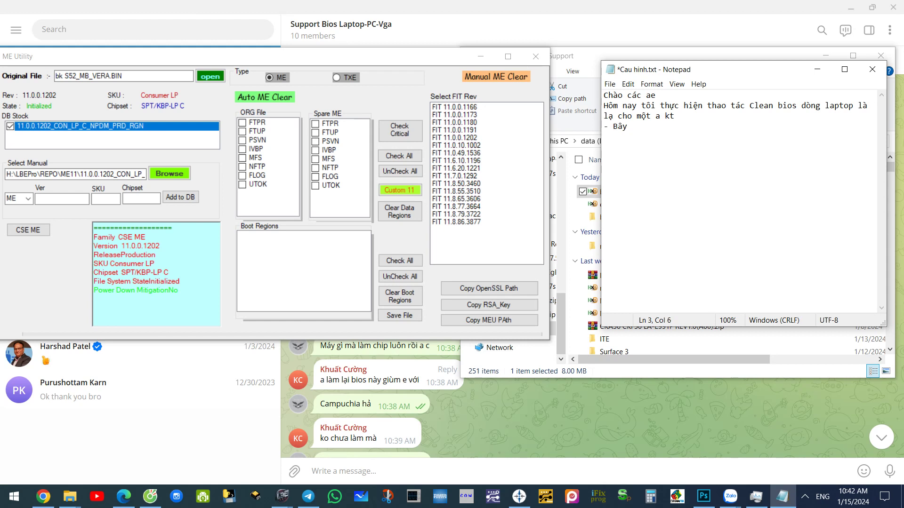
pyautogui.write('gio')
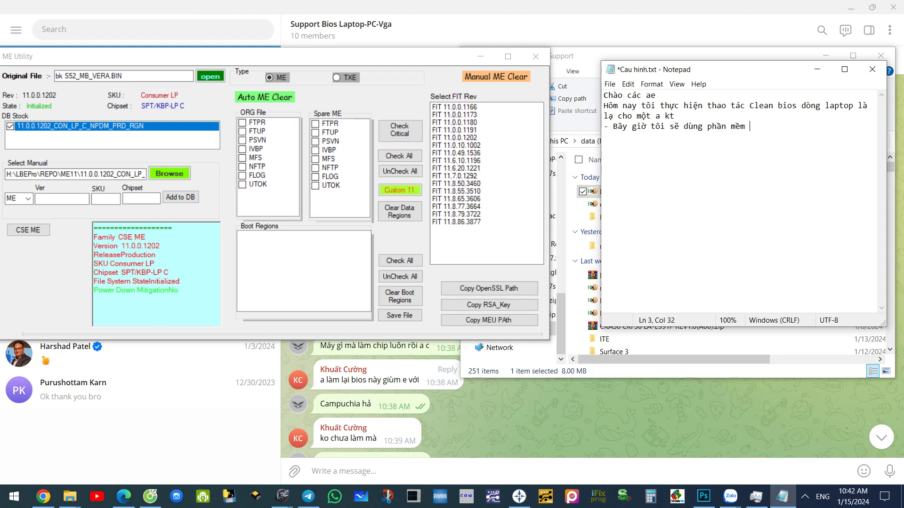
pyautogui.write('en d')
pyautogui.write('ụng thu')
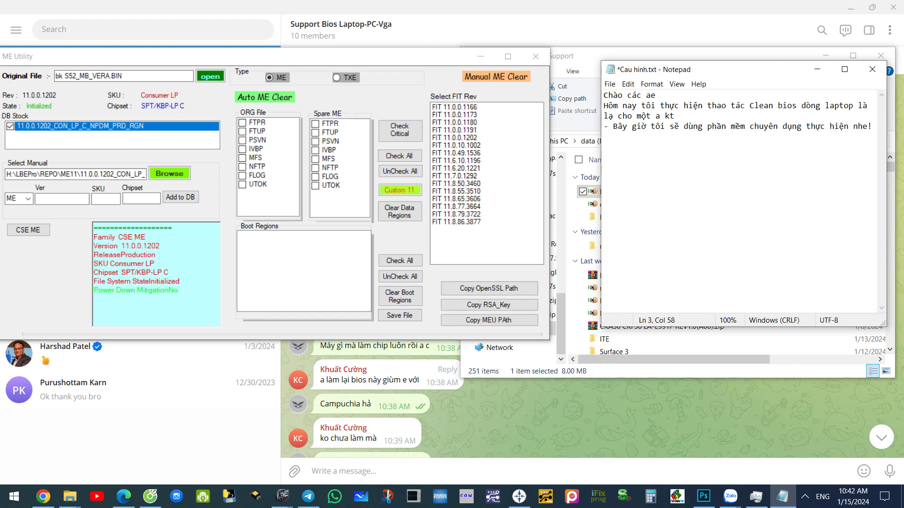
pyautogui.write('.')
# Step: Reposition the ME Utility window and bring the Bios Support folder window to the front
pyautogui.moveTo(130, 57); pyautogui.dragTo(168, 53)
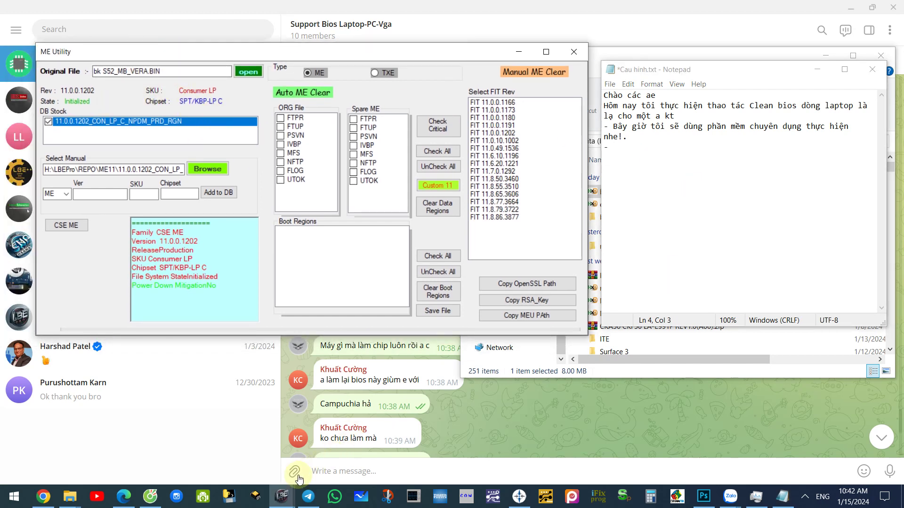
pyautogui.click(68, 497)
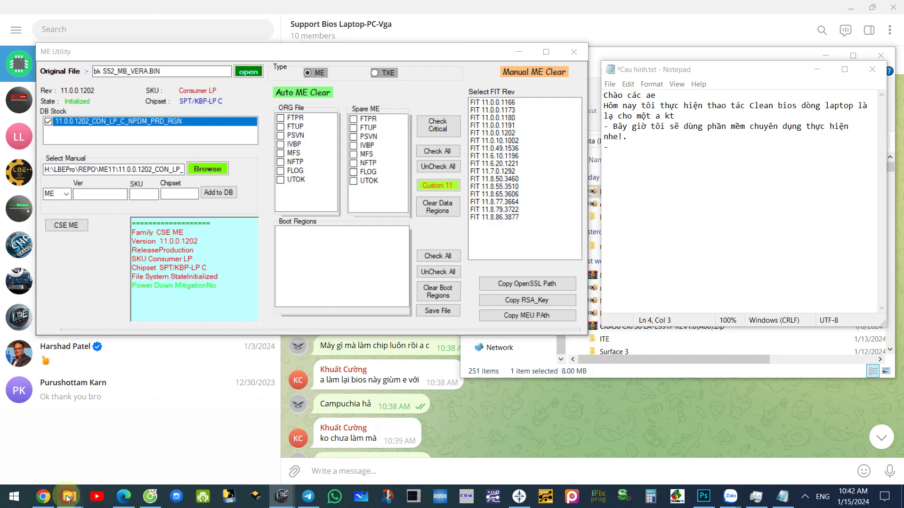
pyautogui.moveTo(109, 433)
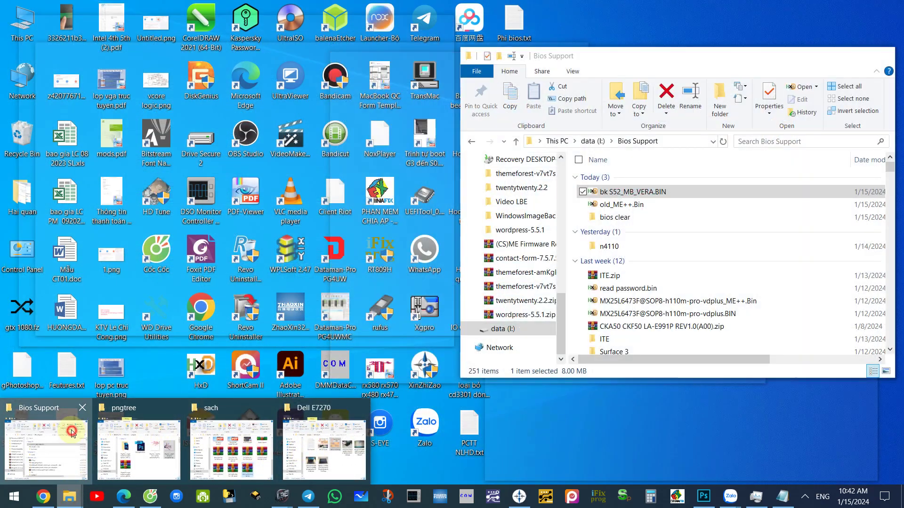
pyautogui.click(47, 447)
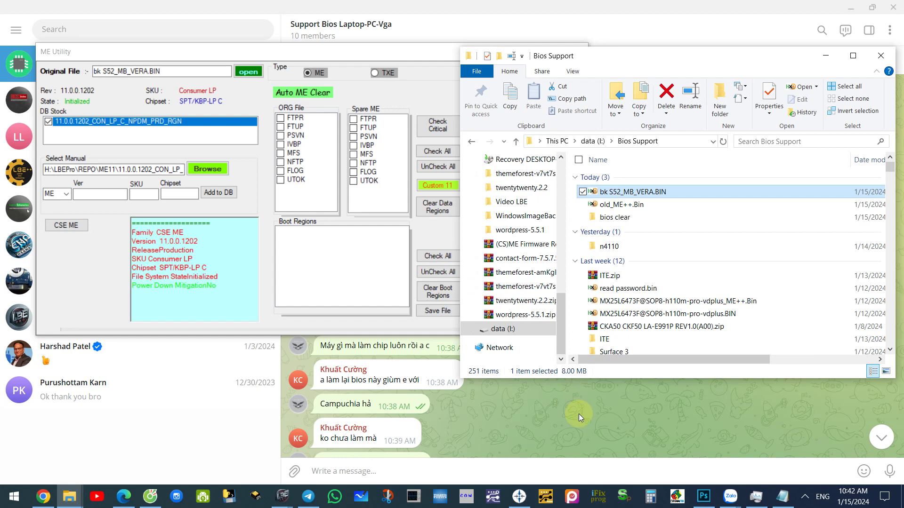
# Step: Read the support group messages and the laptop photo to examine which machine the BIOS file comes from
pyautogui.scroll(1, 578, 413)
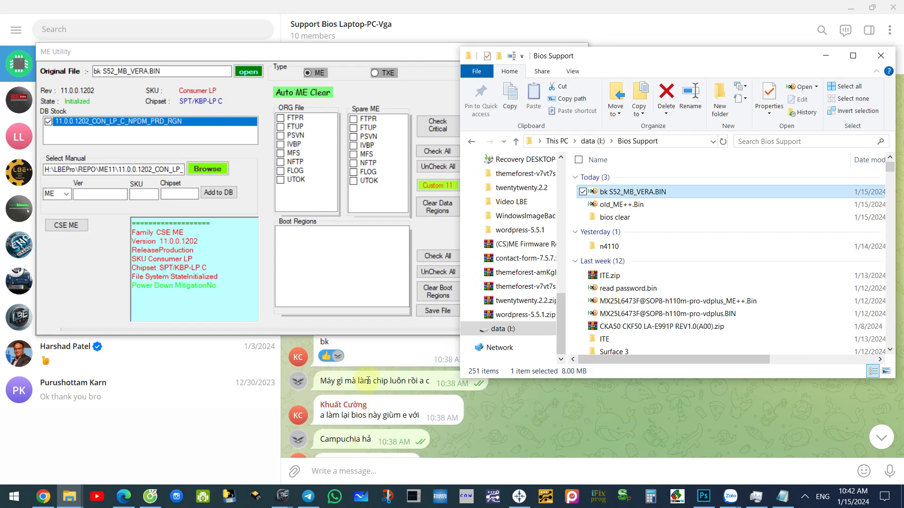
pyautogui.scroll(-3, 348, 386)
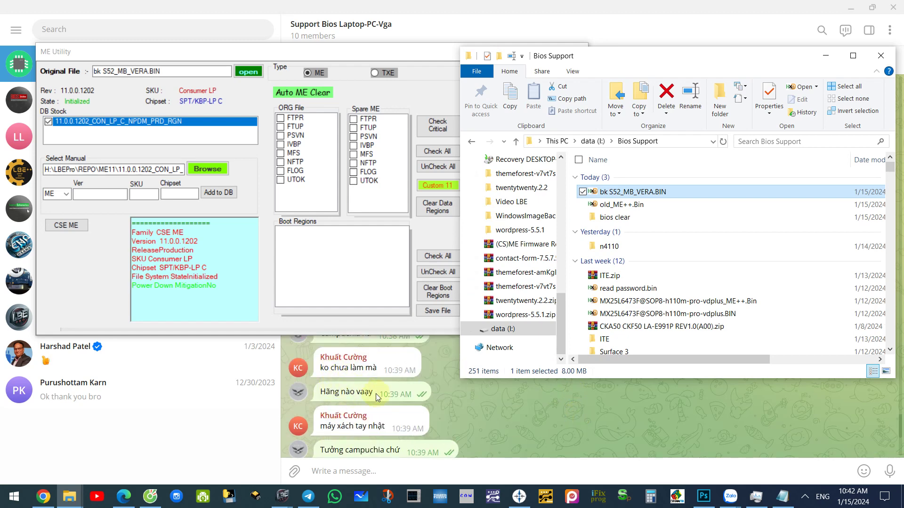
pyautogui.scroll(-1, 337, 392)
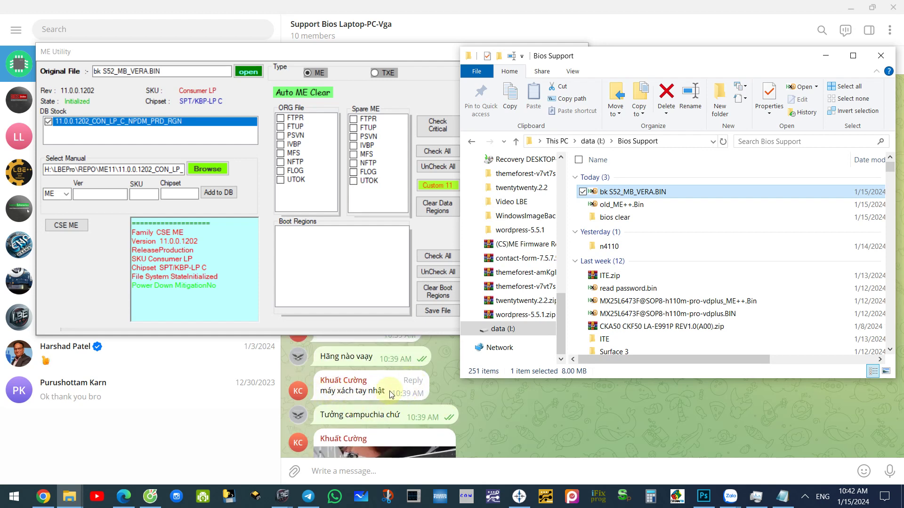
pyautogui.scroll(-2, 387, 393)
pyautogui.scroll(-2, 386, 397)
pyautogui.scroll(-1, 386, 397)
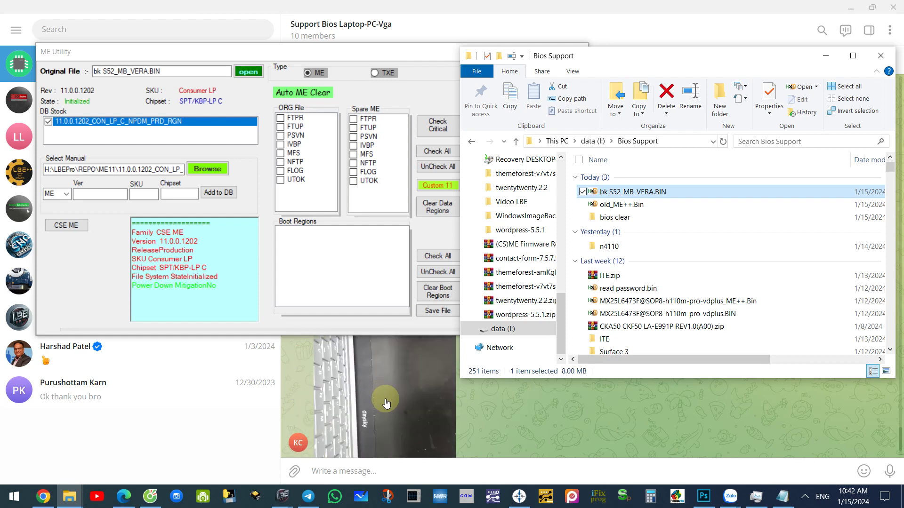
pyautogui.scroll(-1, 371, 422)
pyautogui.scroll(3, 374, 418)
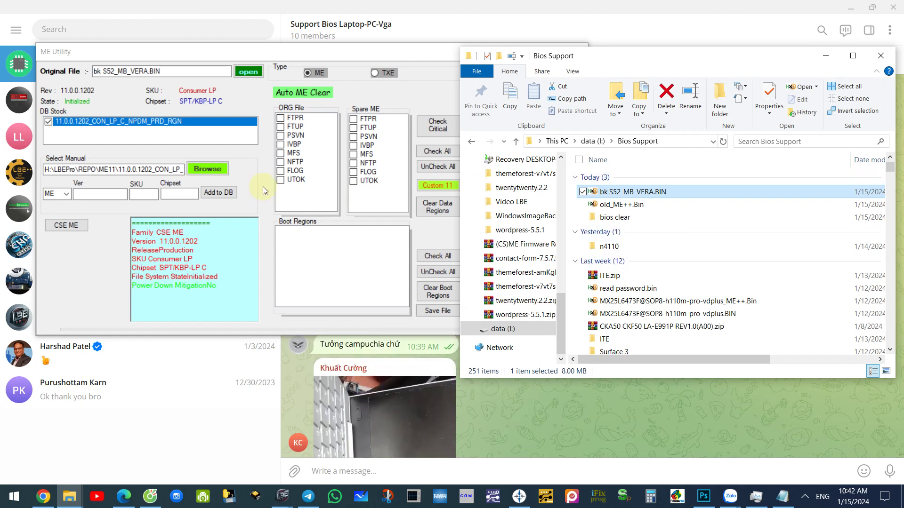
# Step: Load bk S52_MB_VERA.BIN from the Bios Support folder into ME Utility and bring the Notepad notes forward
pyautogui.moveTo(640, 197); pyautogui.dragTo(213, 111)
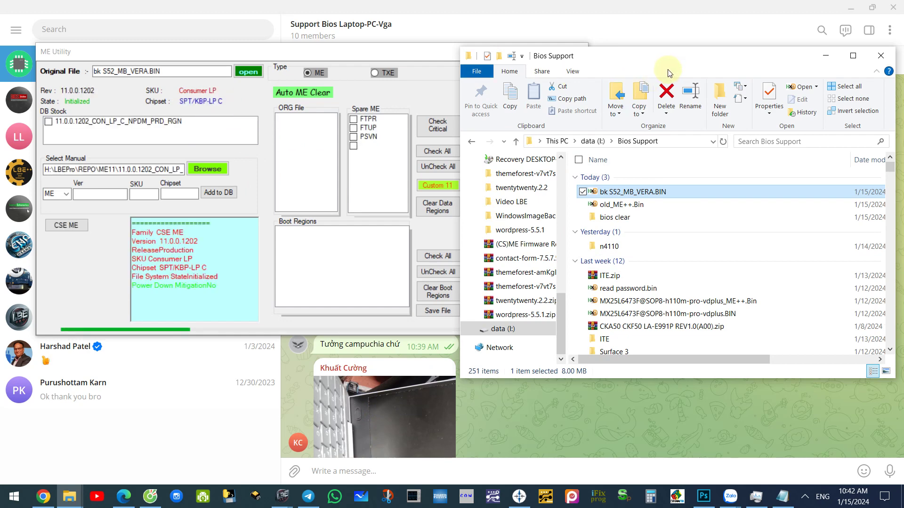
pyautogui.click(783, 496)
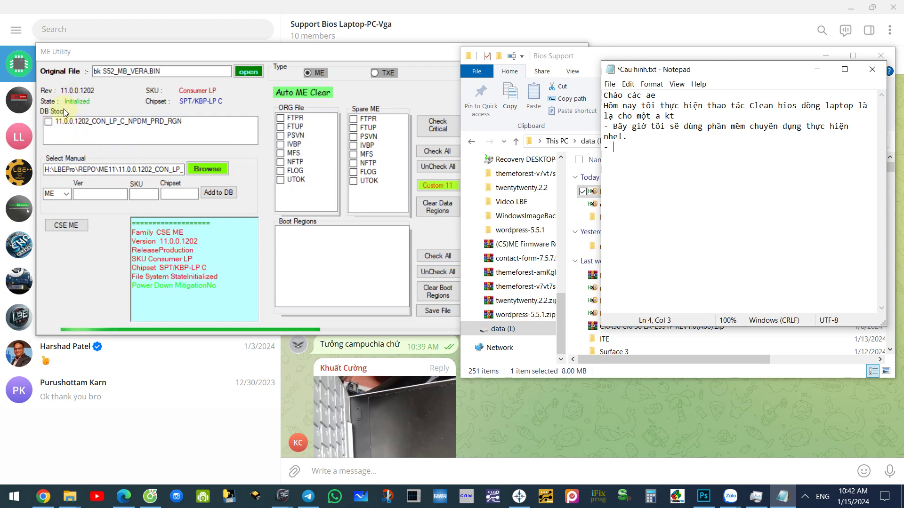
# Step: Circle the revision, state, DB Stock entry, Auto ME Clear lists and Custom 11 with the screen pen, and clear the markings
pyautogui.moveTo(519, 4)
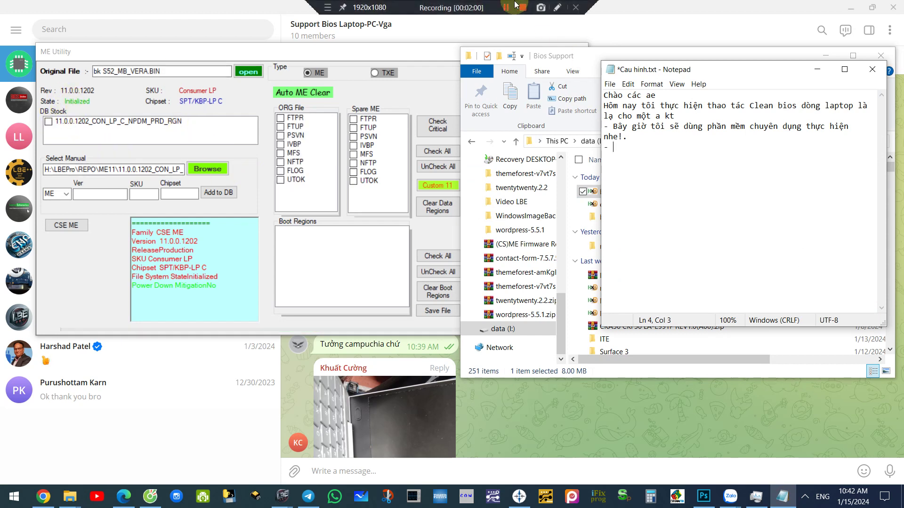
pyautogui.click(557, 7)
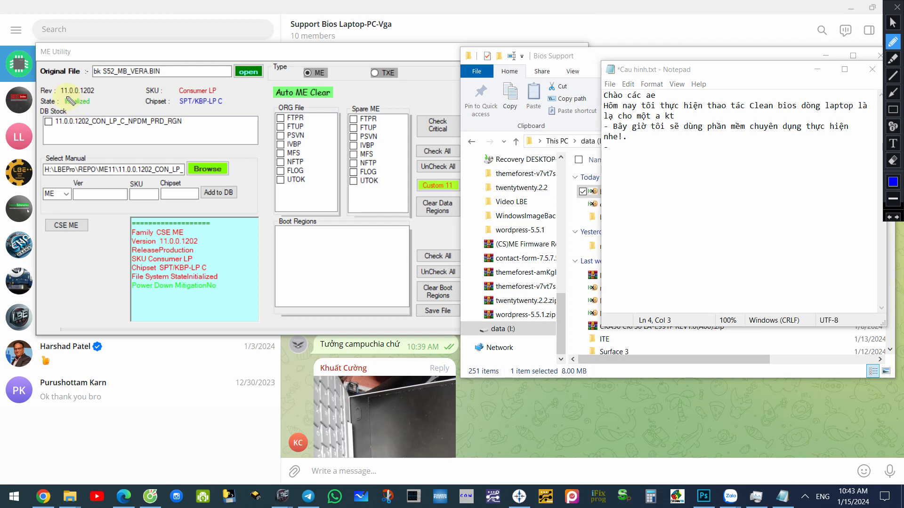
pyautogui.moveTo(70, 101)
pyautogui.mouseDown()
pyautogui.moveTo(77, 115)
pyautogui.moveTo(113, 100)
pyautogui.moveTo(59, 101)
pyautogui.moveTo(97, 83)
pyautogui.moveTo(57, 78)
pyautogui.moveTo(61, 96)
pyautogui.mouseUp()
pyautogui.moveTo(47, 111)
pyautogui.mouseDown()
pyautogui.moveTo(36, 120)
pyautogui.moveTo(81, 138)
pyautogui.moveTo(188, 118)
pyautogui.moveTo(52, 108)
pyautogui.moveTo(40, 118)
pyautogui.mouseUp()
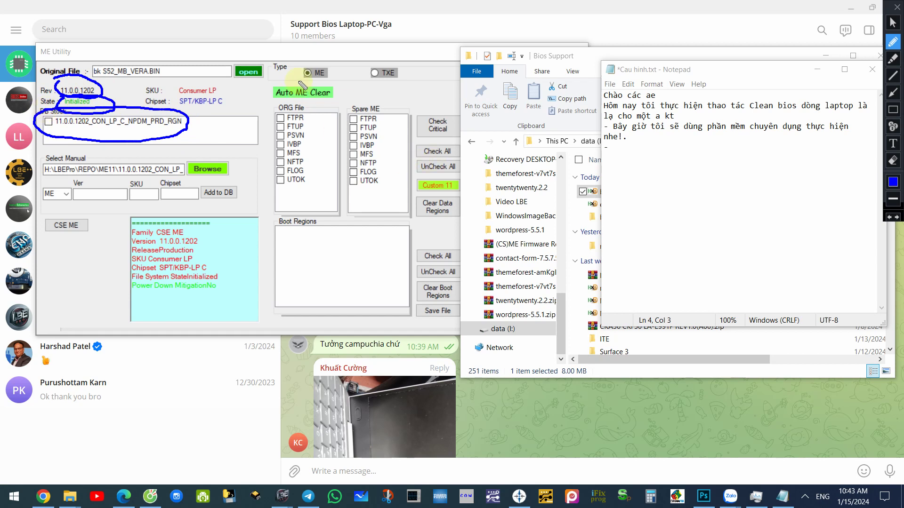
pyautogui.moveTo(303, 85)
pyautogui.mouseDown()
pyautogui.moveTo(263, 137)
pyautogui.moveTo(360, 192)
pyautogui.moveTo(369, 88)
pyautogui.moveTo(281, 83)
pyautogui.mouseUp()
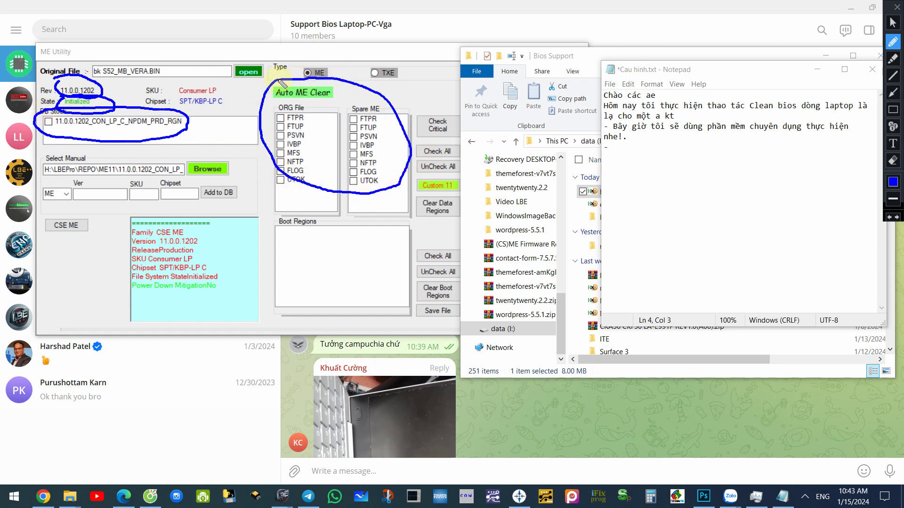
pyautogui.moveTo(423, 177)
pyautogui.mouseDown()
pyautogui.moveTo(412, 184)
pyautogui.moveTo(465, 198)
pyautogui.moveTo(426, 175)
pyautogui.moveTo(406, 176)
pyautogui.mouseUp()
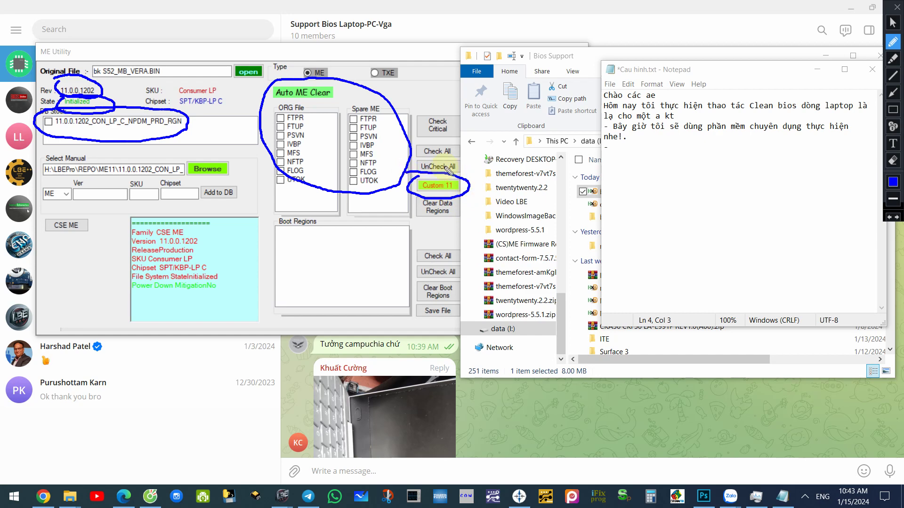
pyautogui.press('Escape')
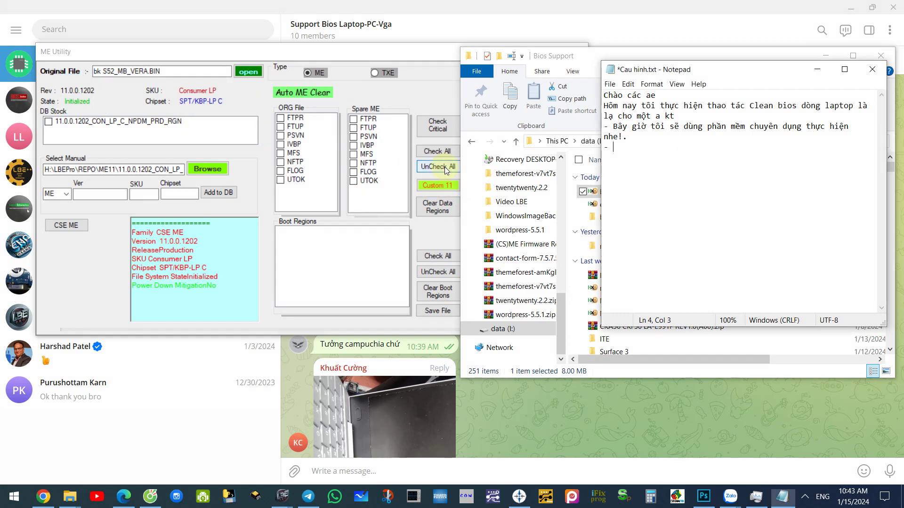
# Step: Select DB Stock entry 11.0.0.1202_CON_LP_C_NPDM_PRD_RGN and run Clear Data Regions on the critical ORG File regions
pyautogui.click(429, 86)
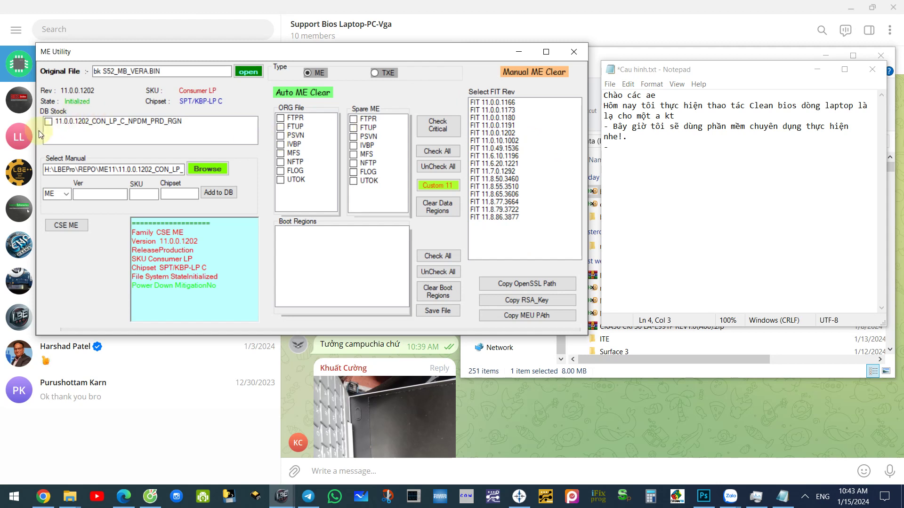
pyautogui.click(49, 122)
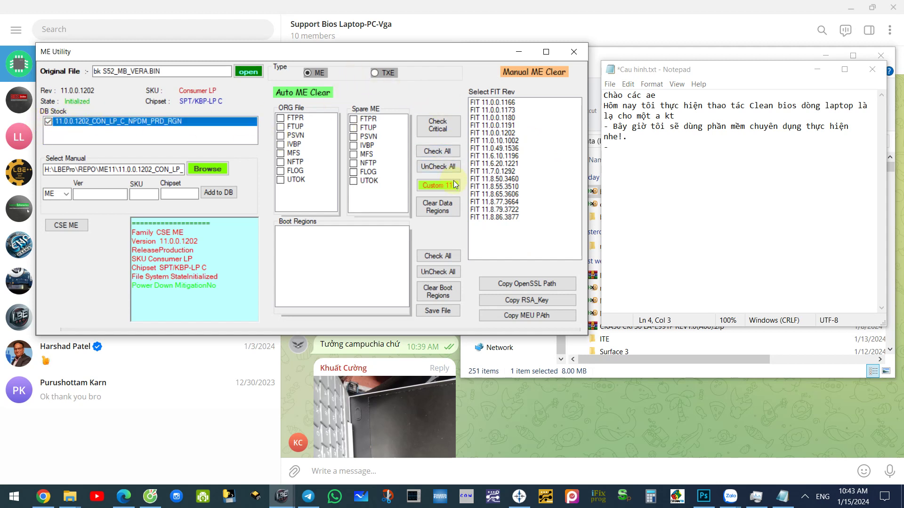
pyautogui.click(451, 127)
pyautogui.click(436, 207)
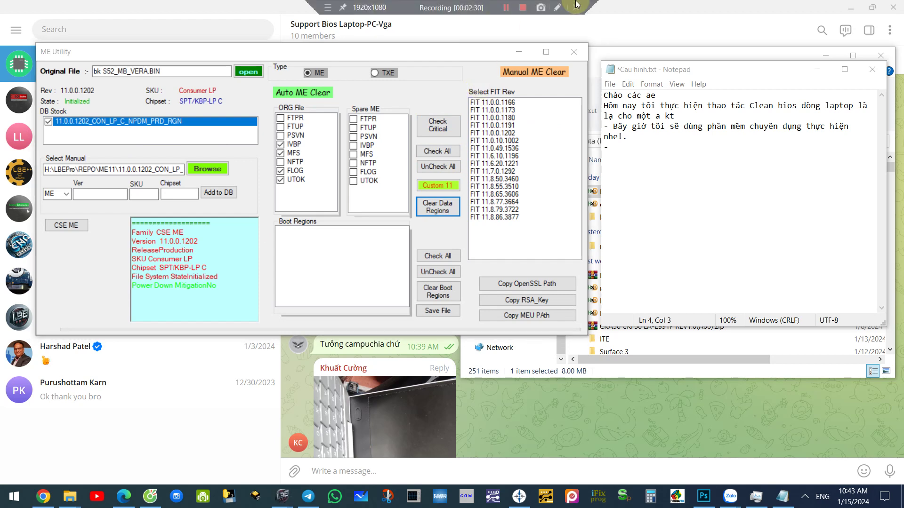
# Step: Circle the Select FIT Rev list with the screen pen, handwrite a Vietnamese note about building beside it, and clear the markings
pyautogui.click(558, 8)
pyautogui.moveTo(466, 84)
pyautogui.mouseDown()
pyautogui.moveTo(463, 113)
pyautogui.moveTo(559, 174)
pyautogui.moveTo(473, 86)
pyautogui.mouseUp()
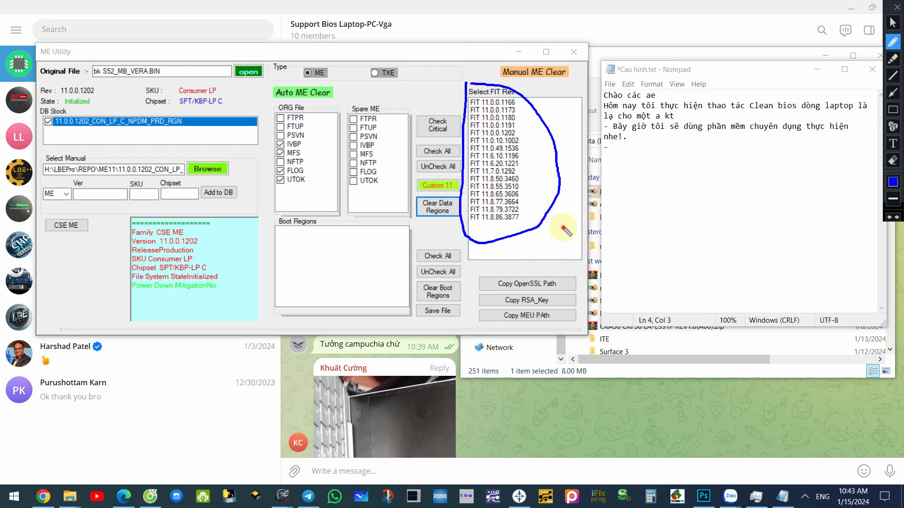
pyautogui.moveTo(563, 227)
pyautogui.mouseDown()
pyautogui.moveTo(609, 209)
pyautogui.moveTo(612, 277)
pyautogui.moveTo(617, 240)
pyautogui.mouseUp()
pyautogui.moveTo(576, 194); pyautogui.dragTo(605, 191)
pyautogui.moveTo(673, 203)
pyautogui.mouseDown()
pyautogui.moveTo(672, 177)
pyautogui.moveTo(685, 202)
pyautogui.moveTo(684, 193)
pyautogui.mouseUp()
pyautogui.moveTo(685, 141)
pyautogui.mouseDown()
pyautogui.moveTo(653, 165)
pyautogui.moveTo(699, 172)
pyautogui.moveTo(730, 214)
pyautogui.mouseUp()
pyautogui.click(766, 171)
pyautogui.moveTo(768, 182)
pyautogui.mouseDown()
pyautogui.moveTo(772, 200)
pyautogui.moveTo(788, 203)
pyautogui.mouseUp()
pyautogui.moveTo(794, 172)
pyautogui.mouseDown()
pyautogui.moveTo(798, 200)
pyautogui.moveTo(800, 163)
pyautogui.moveTo(807, 207)
pyautogui.moveTo(823, 139)
pyautogui.moveTo(841, 190)
pyautogui.moveTo(840, 175)
pyautogui.mouseUp()
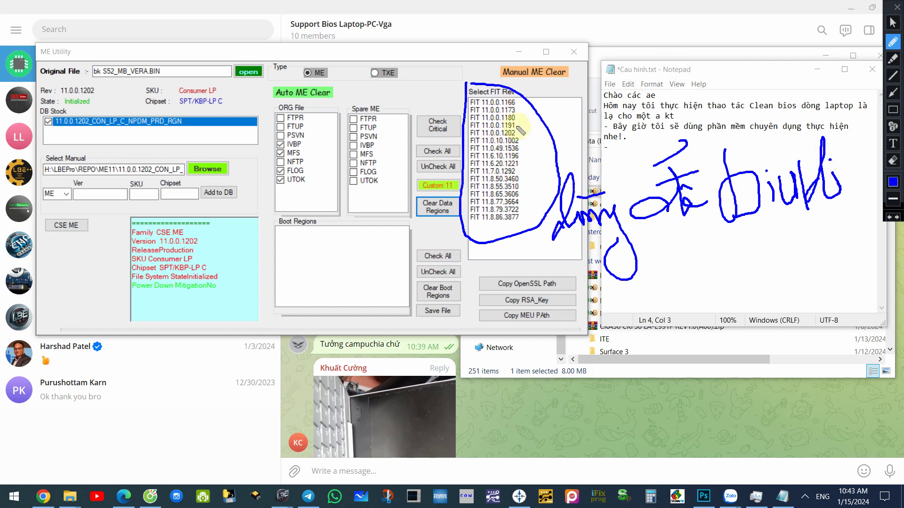
pyautogui.press('Escape')
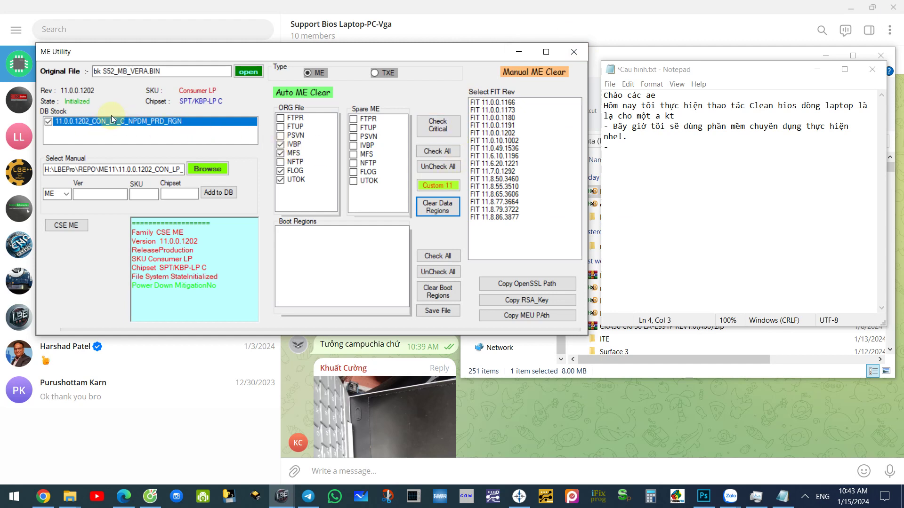
# Step: Run the Custom 11 clear on bk S52_MB_VERA.BIN and decline analyzing the new file
pyautogui.click(458, 187)
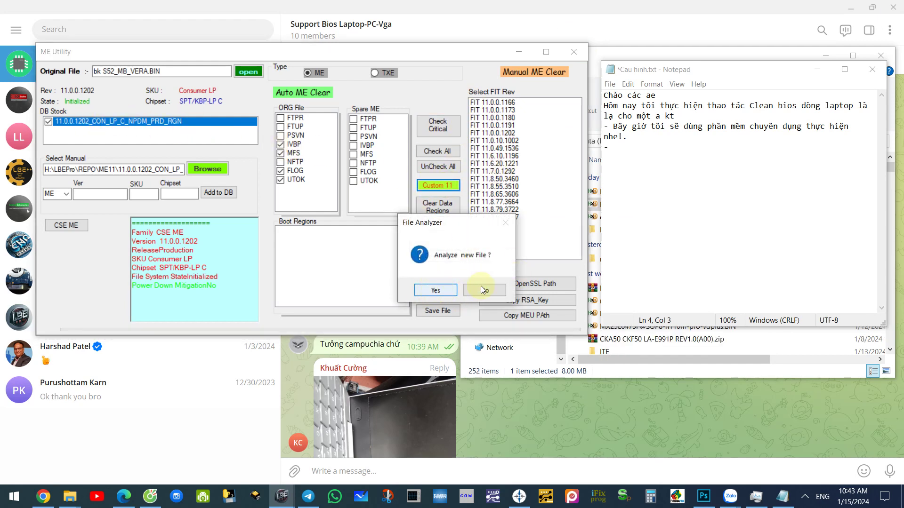
pyautogui.click(493, 287)
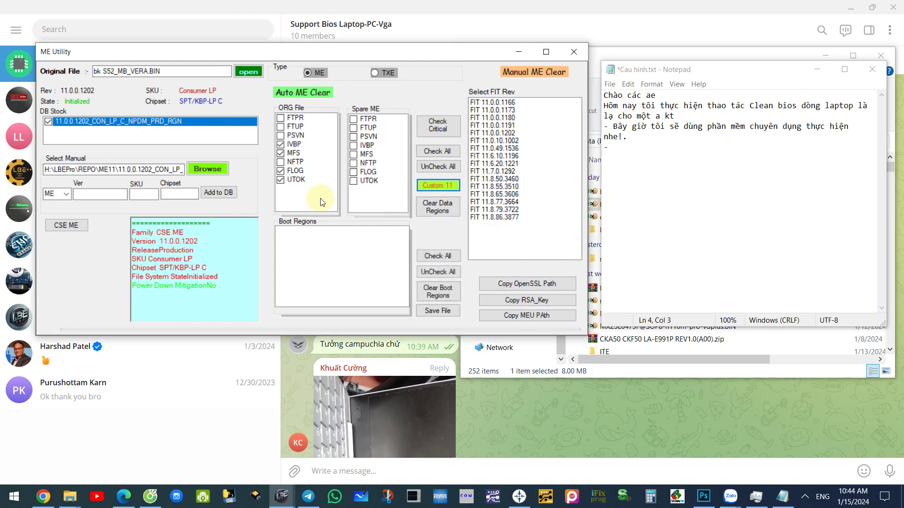
# Step: Load the cleaned file bk S52_MB_VERA_ME++.Bin from the Bios Support folder into ME Utility as the original file
pyautogui.click(70, 496)
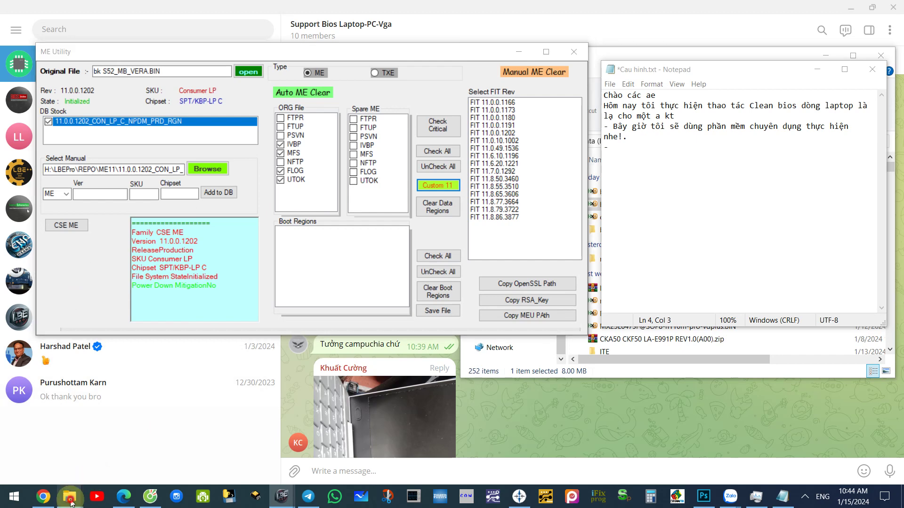
pyautogui.click(606, 59)
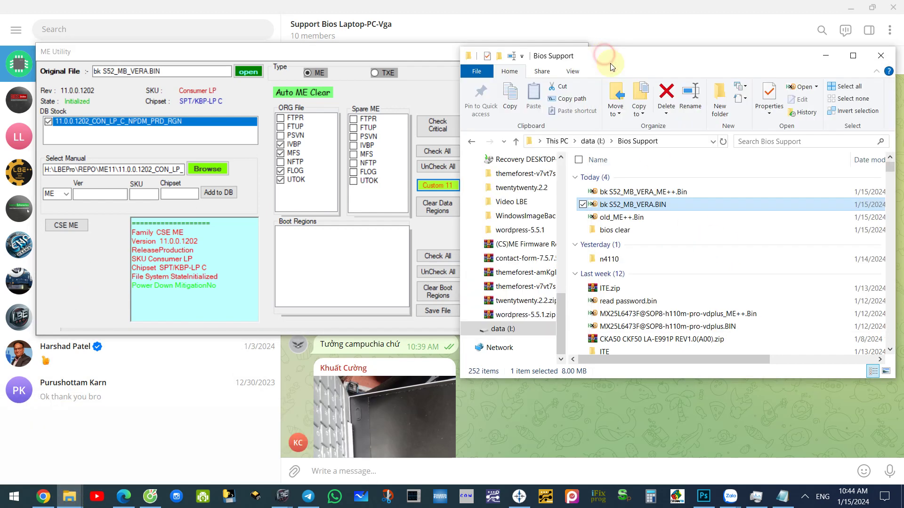
pyautogui.click(655, 193)
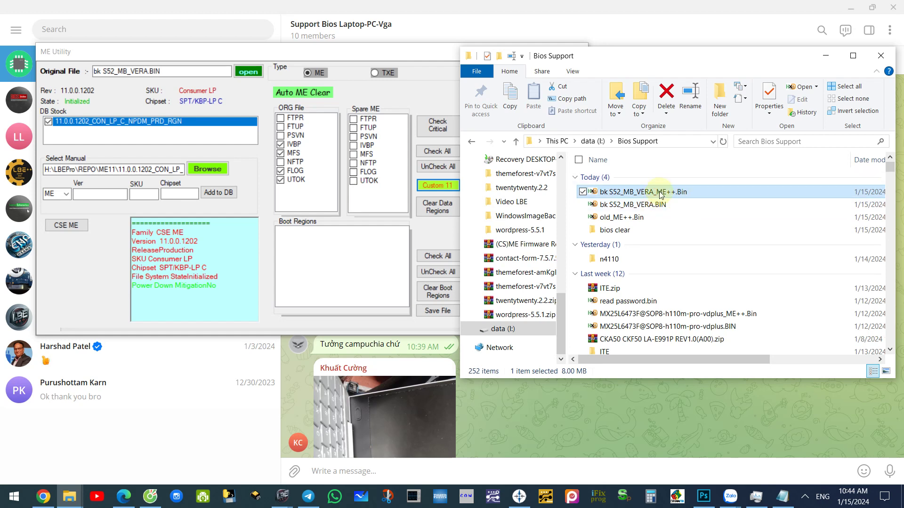
pyautogui.moveTo(660, 196); pyautogui.dragTo(114, 97)
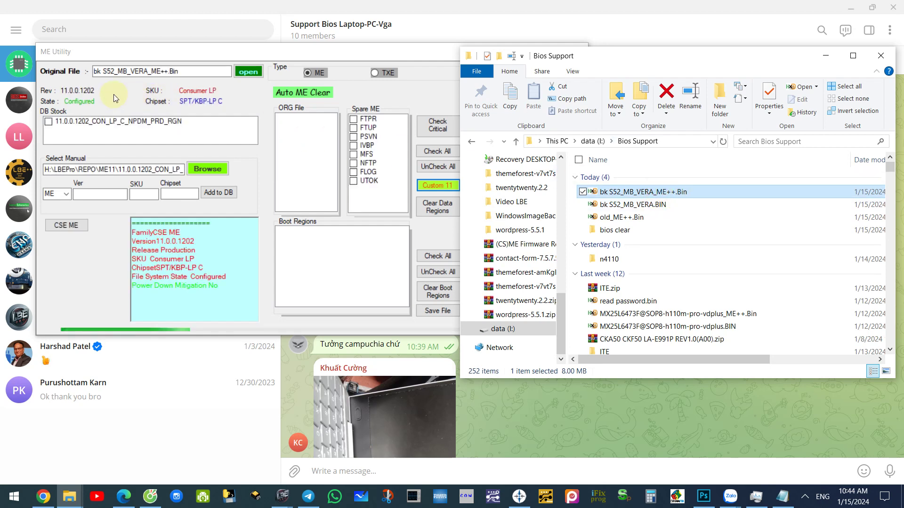
# Step: Switch to the Notepad notes and complete the open bullet with "Sau khi tôi clean file bios đã được configured lại"
pyautogui.click(784, 496)
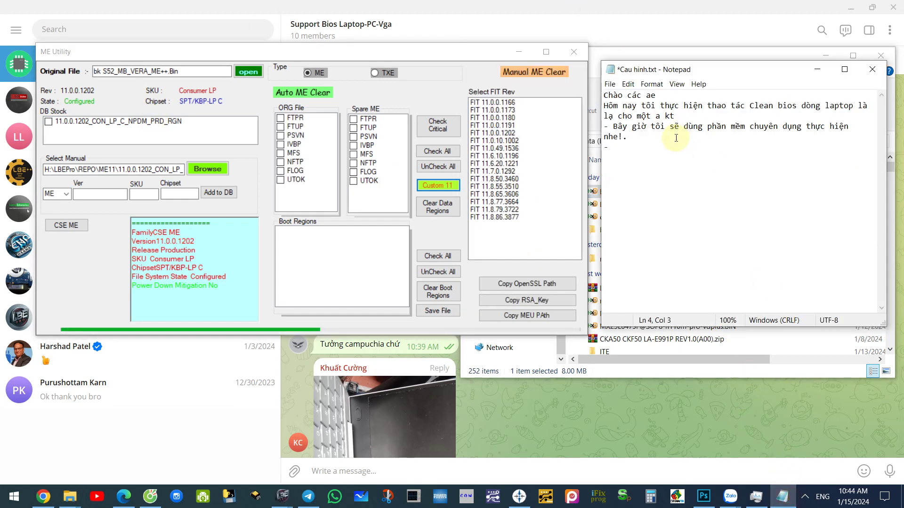
pyautogui.write('Sau khi tôi clean file bios')
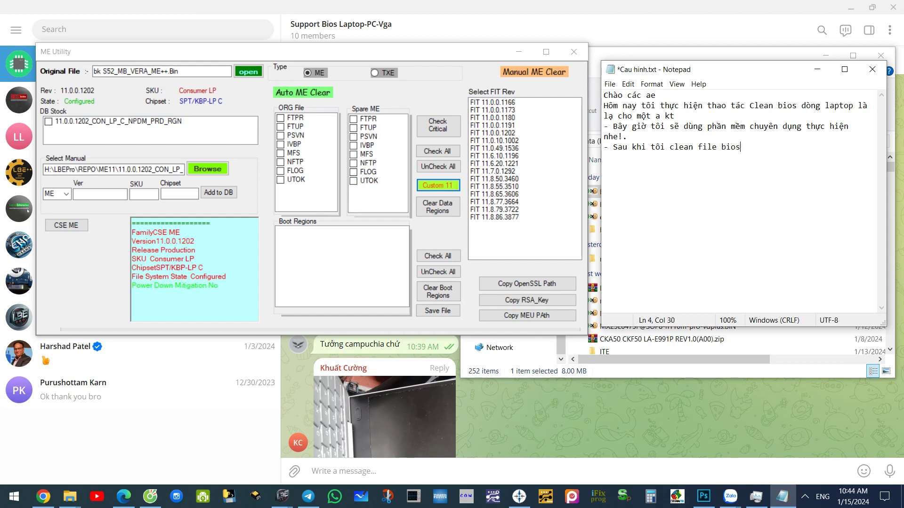
pyautogui.press('BackSpace')
pyautogui.write('uocconfigured lại')
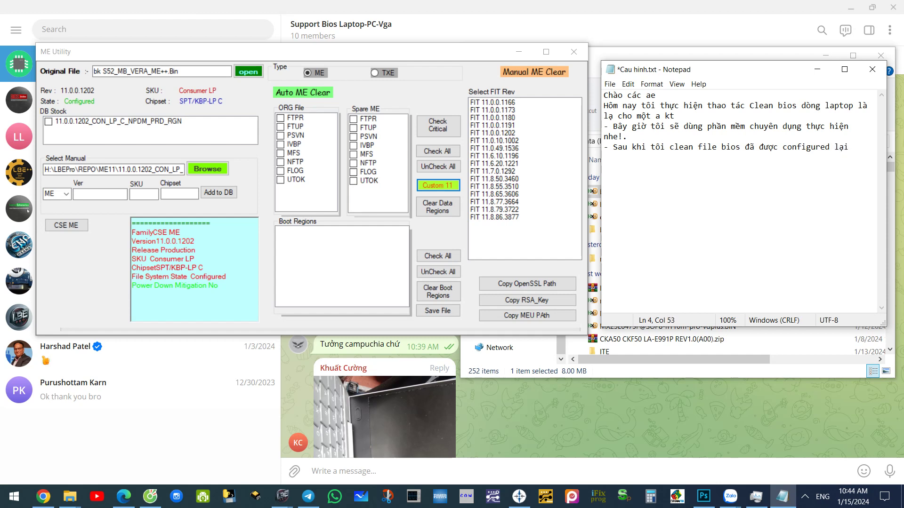
# Step: Start a new bullet in the notes reading "- Như vậy là chúng ta đã xóa tất cả file rác"
pyautogui.press('Return')
pyautogui.write('- Nhu')
pyautogui.write(' vậy là chúng ta ')
pyautogui.write('da')
pyautogui.write('x x')
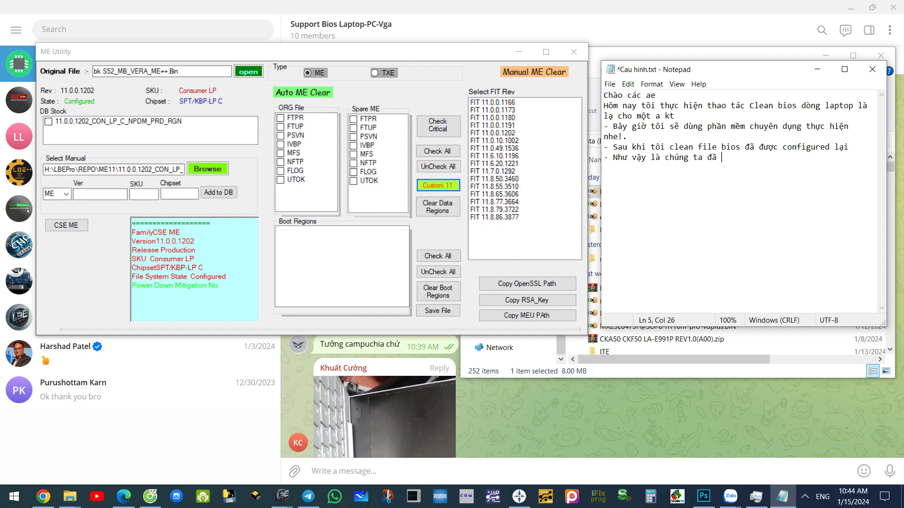
pyautogui.write('óa')
pyautogui.write(' tấc ca')
pyautogui.press('BackSpace')
pyautogui.press('BackSpace')
pyautogui.press('BackSpace')
pyautogui.press('BackSpace')
pyautogui.write('t ca ')
pyautogui.write('file')
pyautogui.write(' rác tổng')
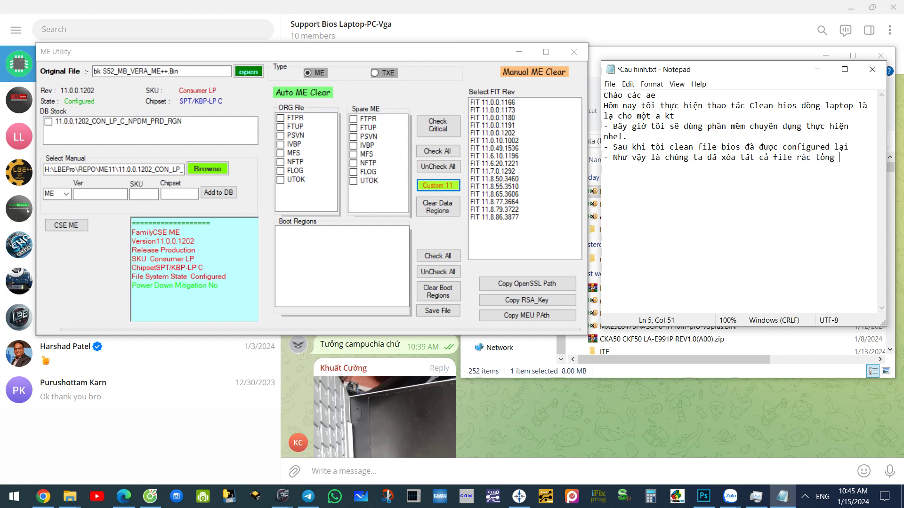
# Step: Finish the bullet about deleted junk files with "trong bios và ..", replacing the mistyped word
pyautogui.press('BackSpace')
pyautogui.press('BackSpace')
pyautogui.press('BackSpace')
pyautogui.press('BackSpace')
pyautogui.write('rong b')
pyautogui.write('ios và ')
pyautogui.write('D')
pyautogui.press('BackSpace')
pyautogui.press('BackSpace')
pyautogui.press('BackSpace')
pyautogui.press('BackSpace')
pyautogui.write('và')
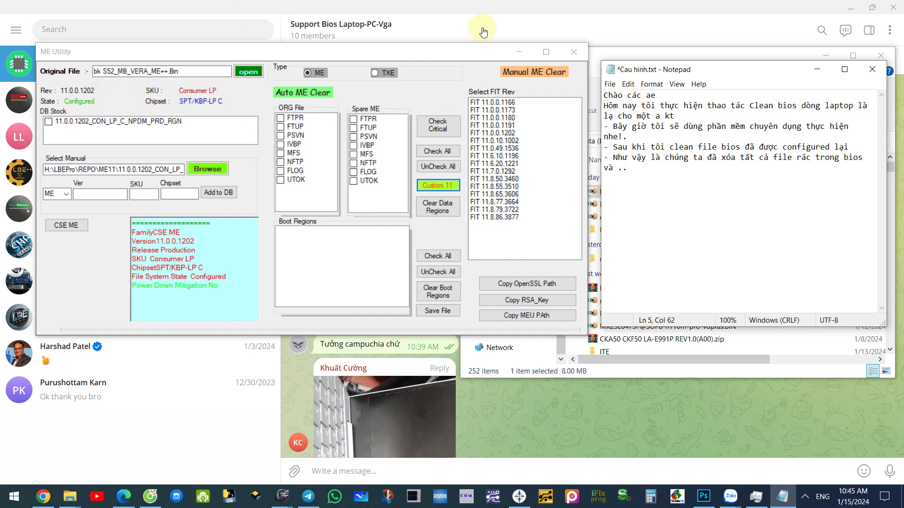
# Step: Circle the revision, the state and the DB Stock entry in ME Utility with the screen pen, and clear the markings
pyautogui.moveTo(489, 3)
pyautogui.click(557, 7)
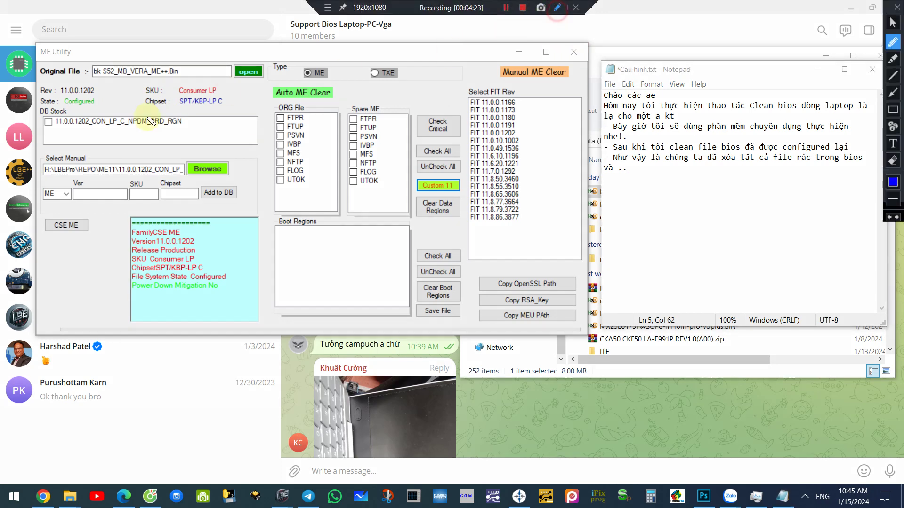
pyautogui.moveTo(65, 95)
pyautogui.mouseDown()
pyautogui.moveTo(111, 116)
pyautogui.moveTo(77, 100)
pyautogui.moveTo(63, 79)
pyautogui.moveTo(94, 81)
pyautogui.moveTo(106, 97)
pyautogui.mouseUp()
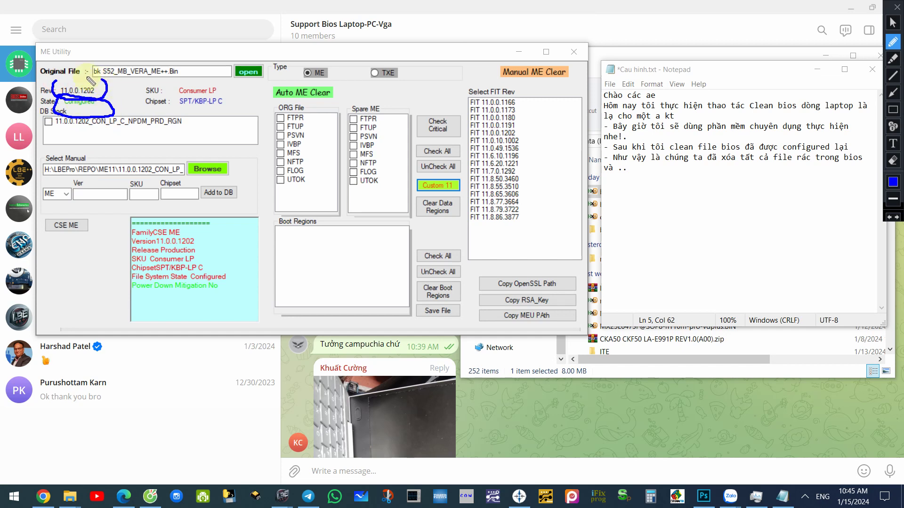
pyautogui.moveTo(186, 112)
pyautogui.mouseDown()
pyautogui.moveTo(35, 113)
pyautogui.moveTo(177, 141)
pyautogui.moveTo(164, 111)
pyautogui.moveTo(155, 112)
pyautogui.mouseUp()
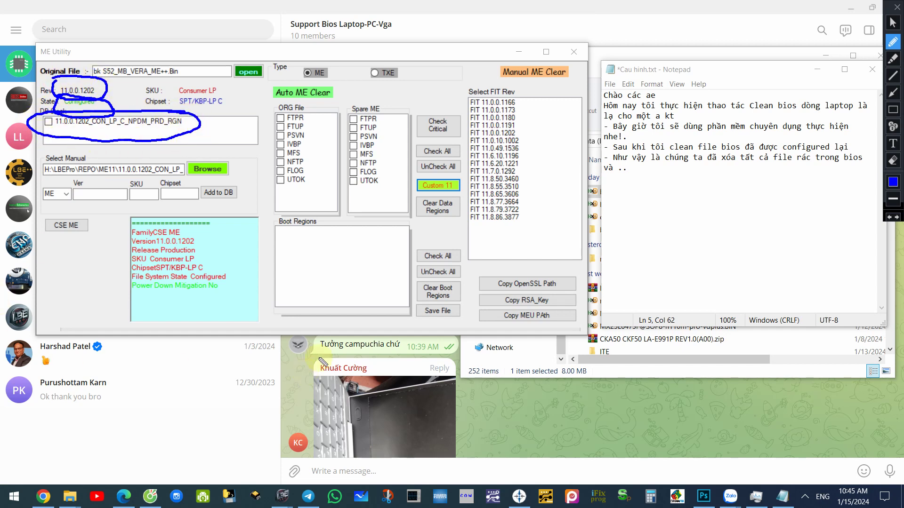
pyautogui.press('Escape')
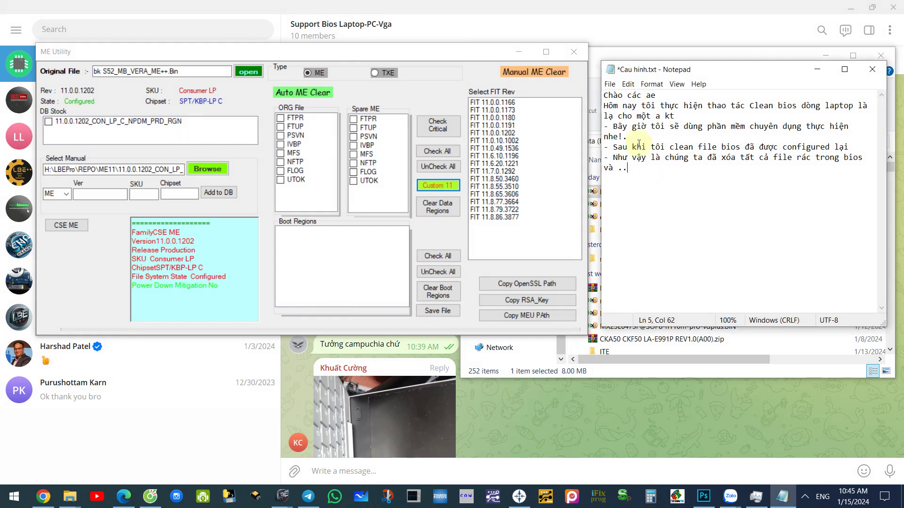
# Step: Add a new bullet to the Notepad notes reading "- Cảm ơn các bạn đã xem video"
pyautogui.moveTo(560, 3)
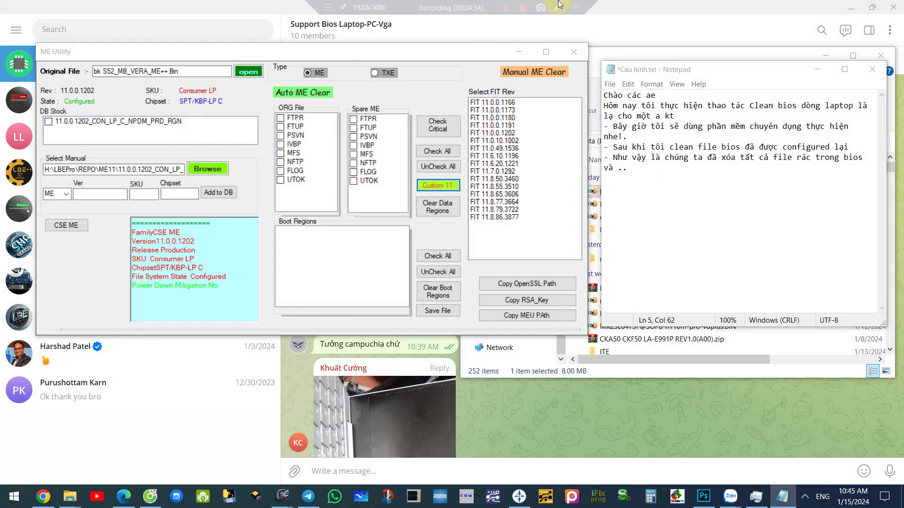
pyautogui.press('Return')
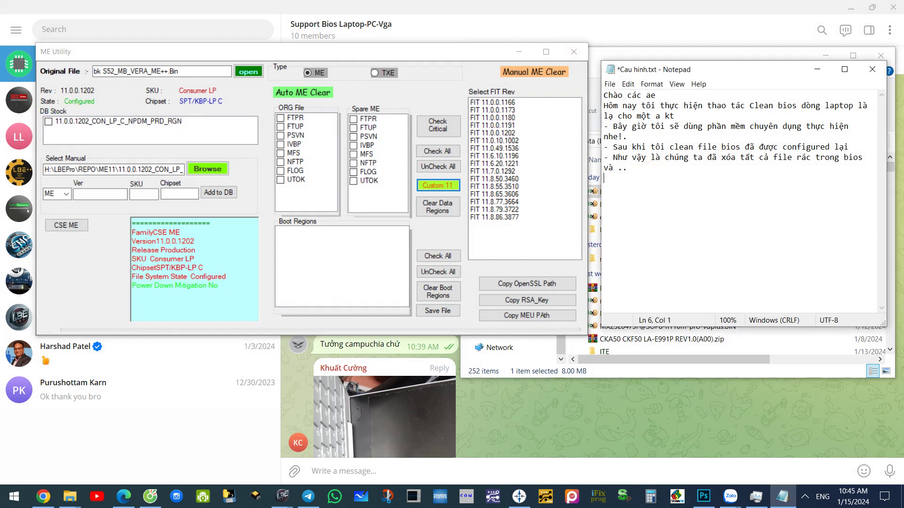
pyautogui.write('- Cảm ơn ca')
pyautogui.write('c bạn đã c')
pyautogui.press('BackSpace')
pyautogui.write('xem video')
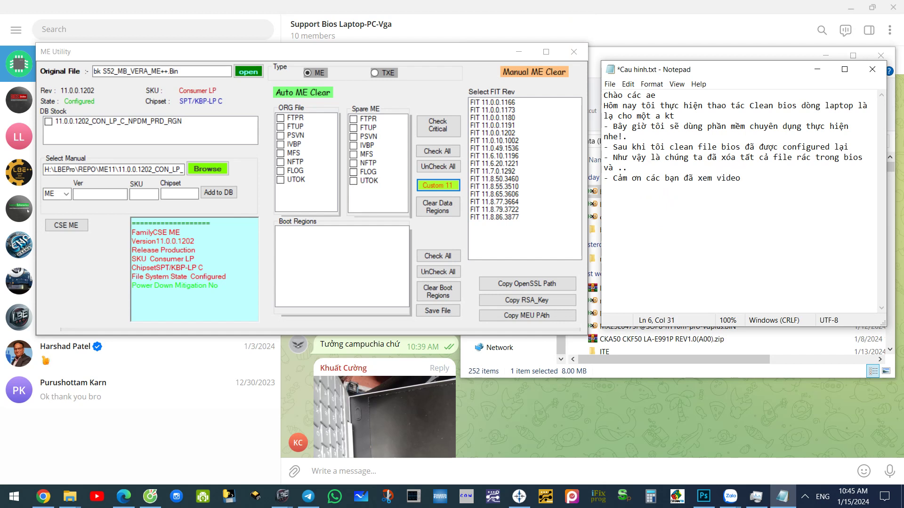
# Step: Add the line "Các bạn kỹ thuật cần vấn đề về BIOS laptop macbook PC vga" below the thank-you bullet
pyautogui.press('Return')
pyautogui.write('Các ban')
pyautogui.write(' kỹ thuật')
pyautogui.write(' cần ')
pyautogui.write('van')
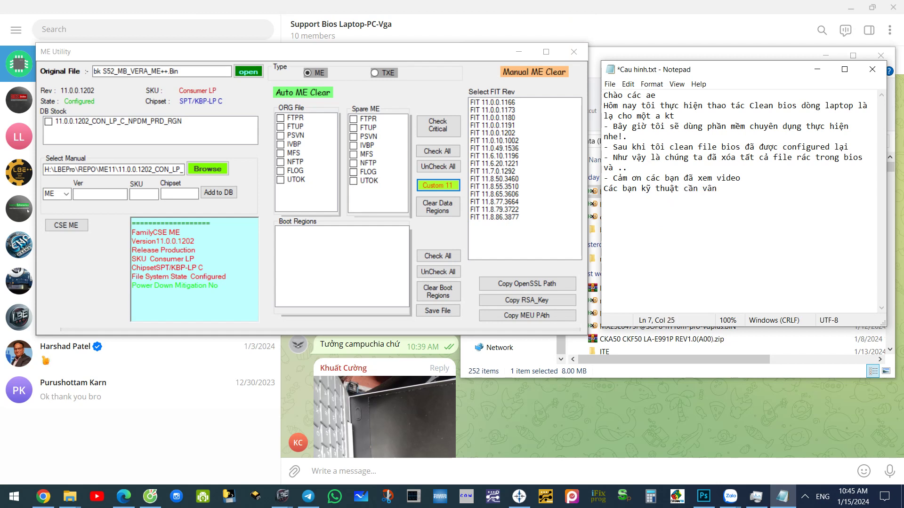
pyautogui.write('s đề v')
pyautogui.write('ef BIOS ')
pyautogui.write('laptop macb')
pyautogui.write('ook ')
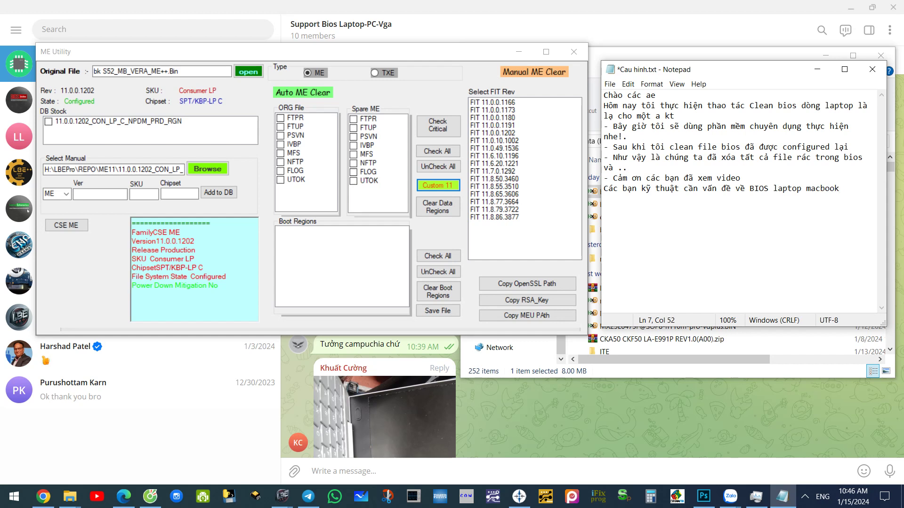
pyautogui.write('PC v')
pyautogui.write('ga')
# Step: Write the line "Hãy liên hệ với tôi để được giá hợp lý nhất" under the BIOS support line
pyautogui.write('Hãy l')
pyautogui.write('iên hệ ')
pyautogui.write('với toi')
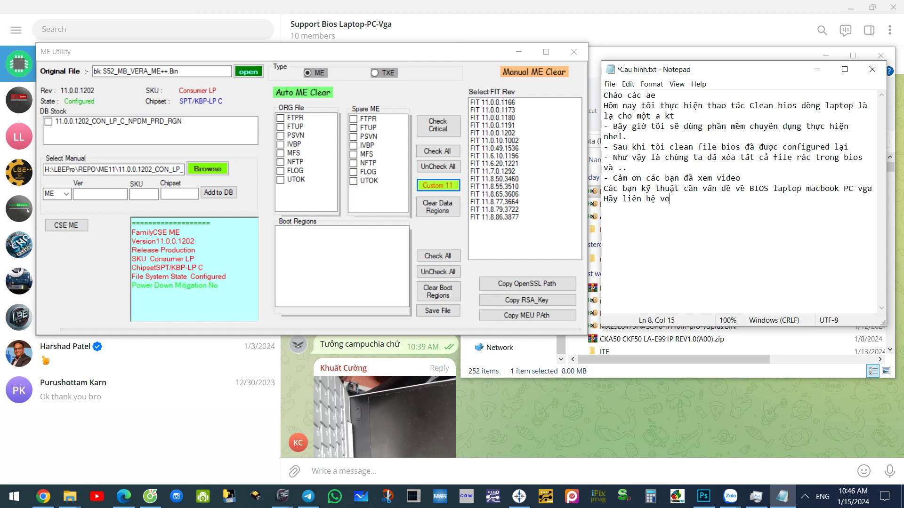
pyautogui.write(' d')
pyautogui.write('e')
pyautogui.write(' được')
pyautogui.write(' giá hợp lý nha')
pyautogui.press('BackSpace')
pyautogui.write('ất n')
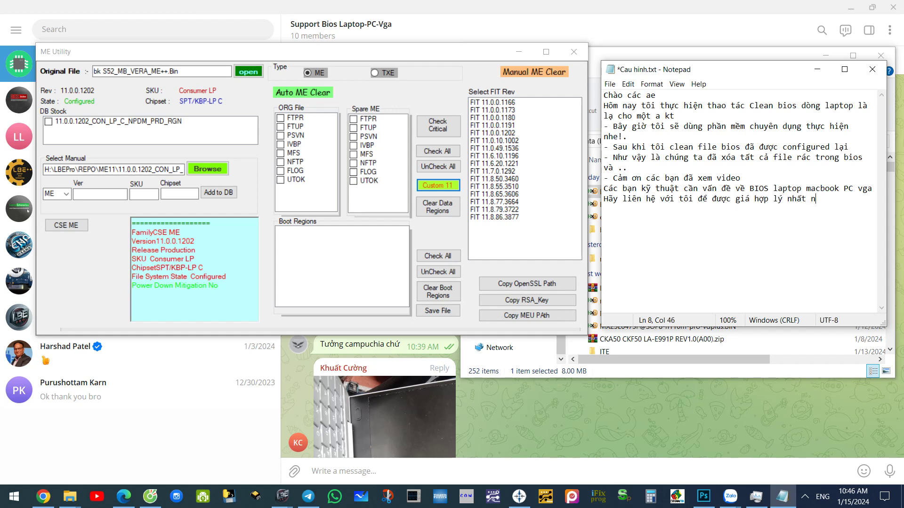
# Step: End the contact line with "nhe" and add the closing line "Xin chào và hẹn gặp lại các bạn"
pyautogui.write('heXin chao')
pyautogui.write(' và hẹn ')
pyautogui.write('gap')
pyautogui.write(' l')
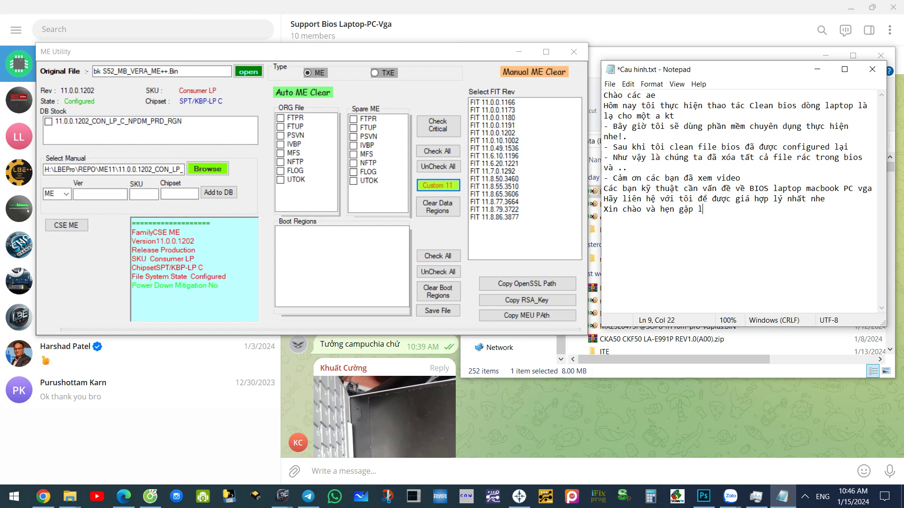
pyautogui.write('ại các ban')
pyautogui.press('Return')
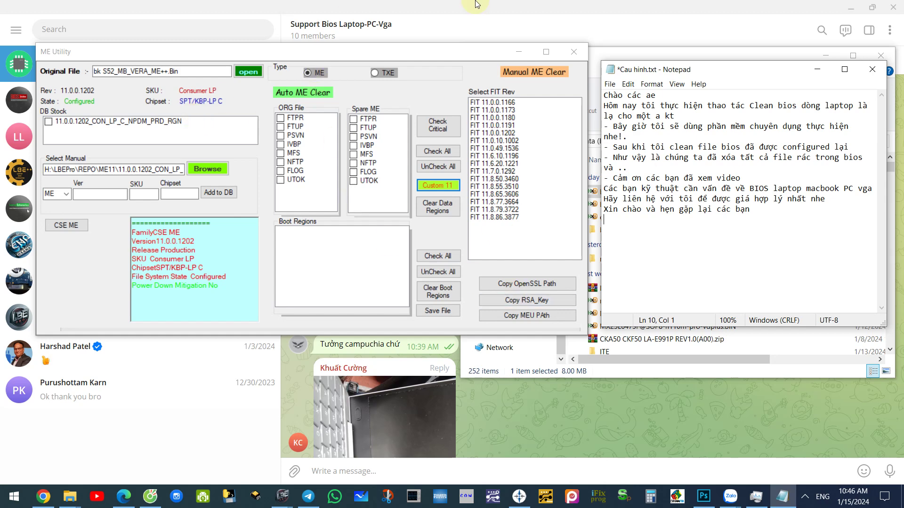